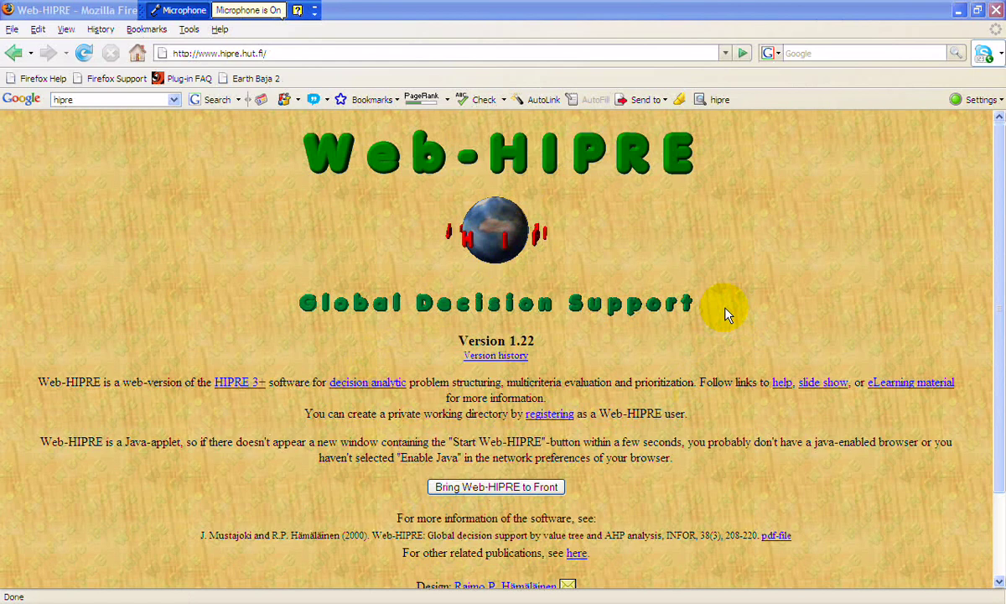
Bring the car model window forward and start File > Open, checking the Filename list
{"action": "left_click", "coordinate": [961, 13]}
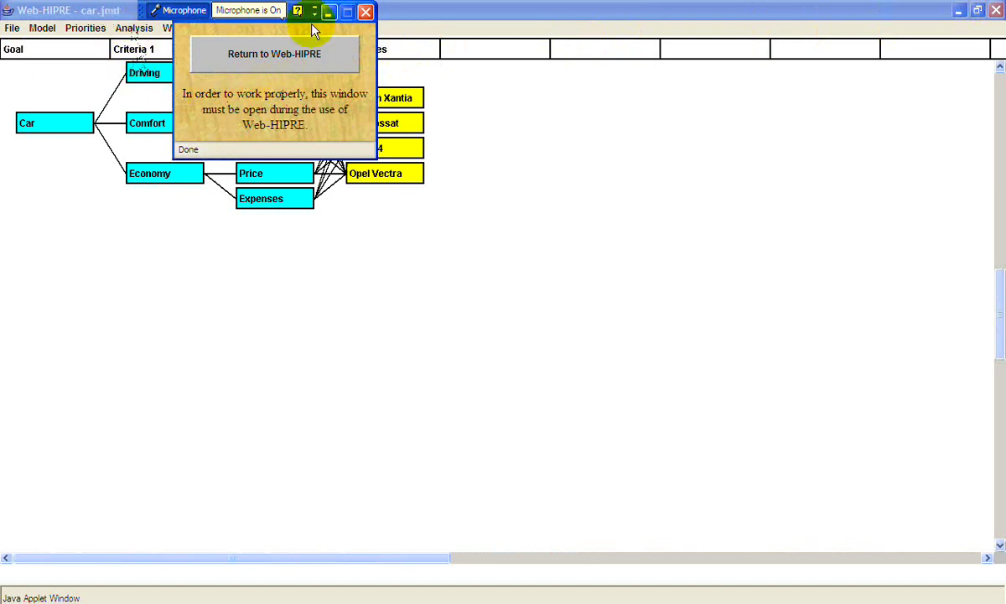
{"action": "left_click", "coordinate": [472, 12]}
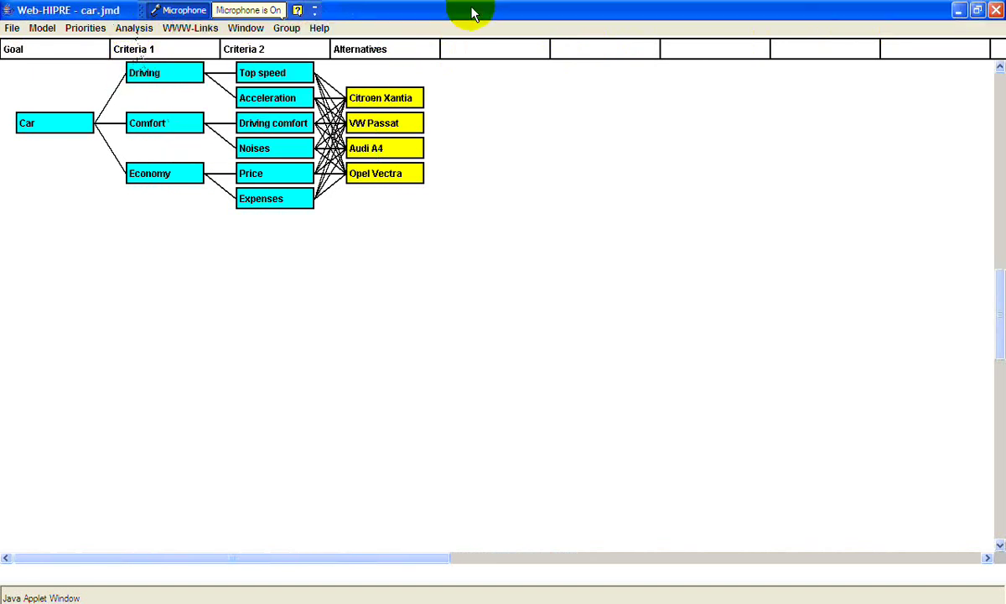
{"action": "left_click", "coordinate": [14, 31]}
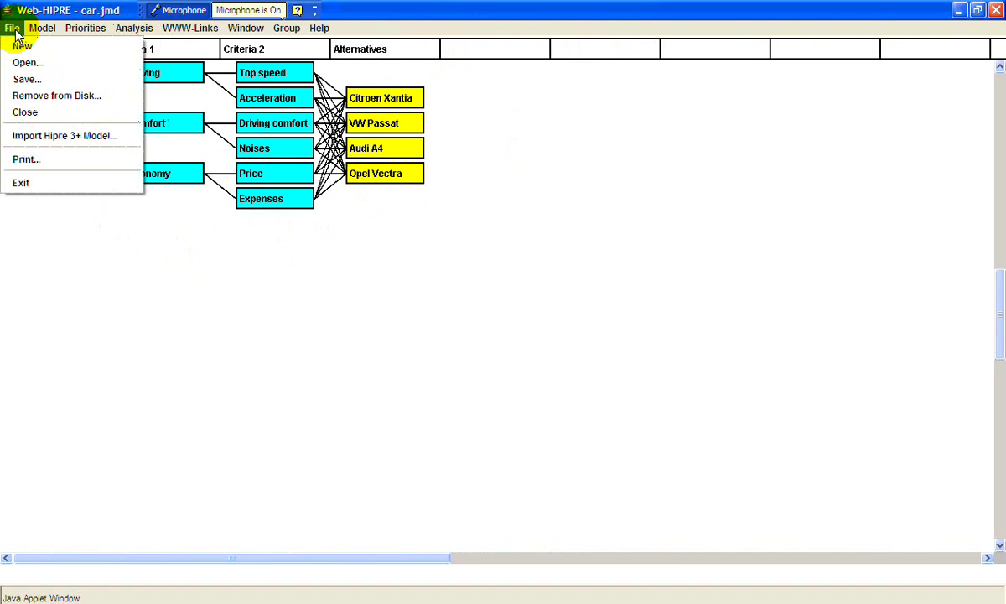
{"action": "left_click", "coordinate": [23, 63]}
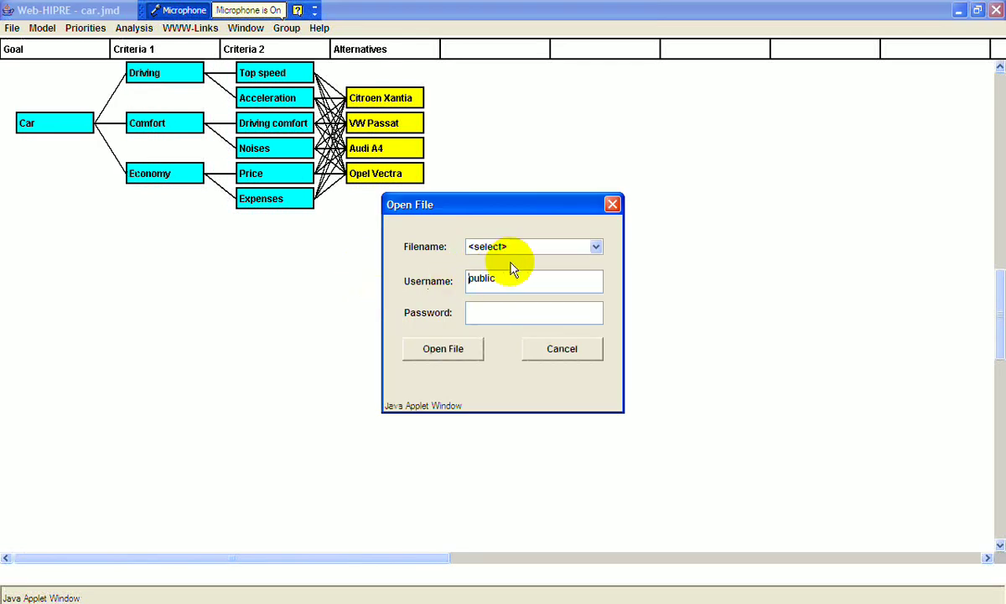
{"action": "left_click", "coordinate": [596, 247]}
{"action": "left_click", "coordinate": [595, 247]}
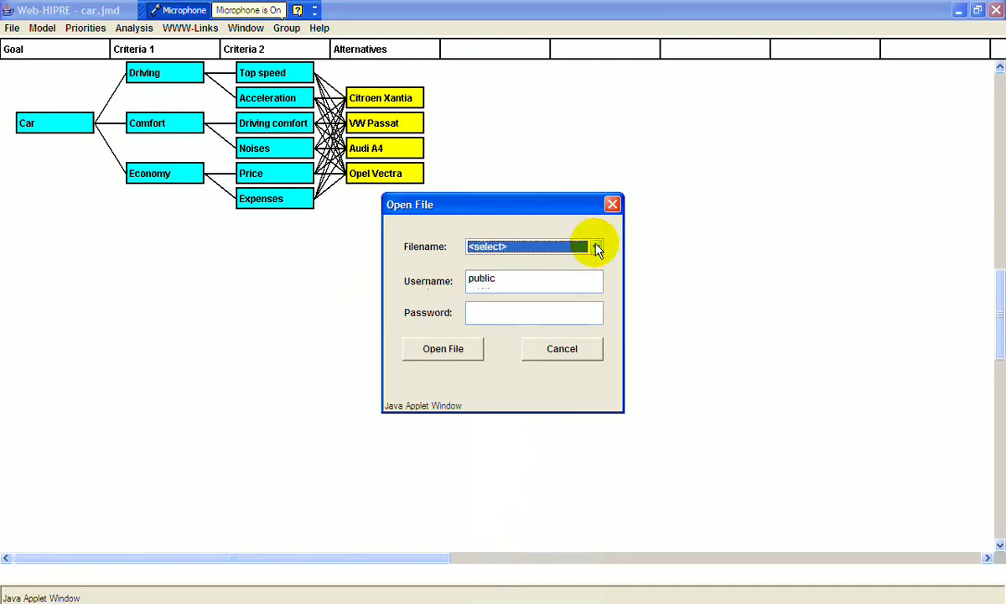
Cancel the Open File dialog, keeping the car.jmd hierarchy as it was
{"action": "left_click", "coordinate": [557, 352]}
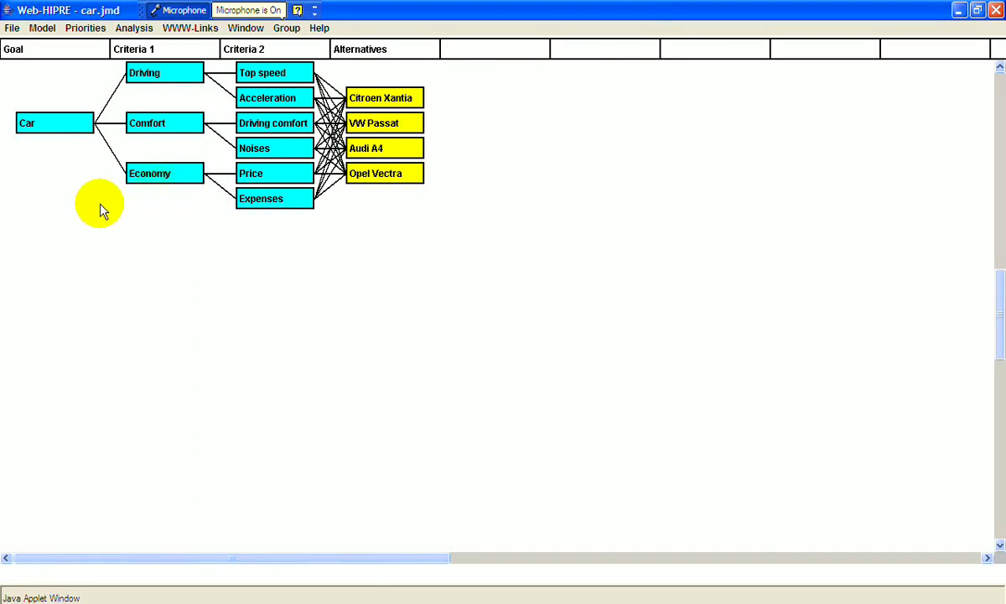
Open AHP weighting for the Car goal: Economy 0.540, Comfort 0.297, Driving 0.163
{"action": "left_click", "coordinate": [62, 122]}
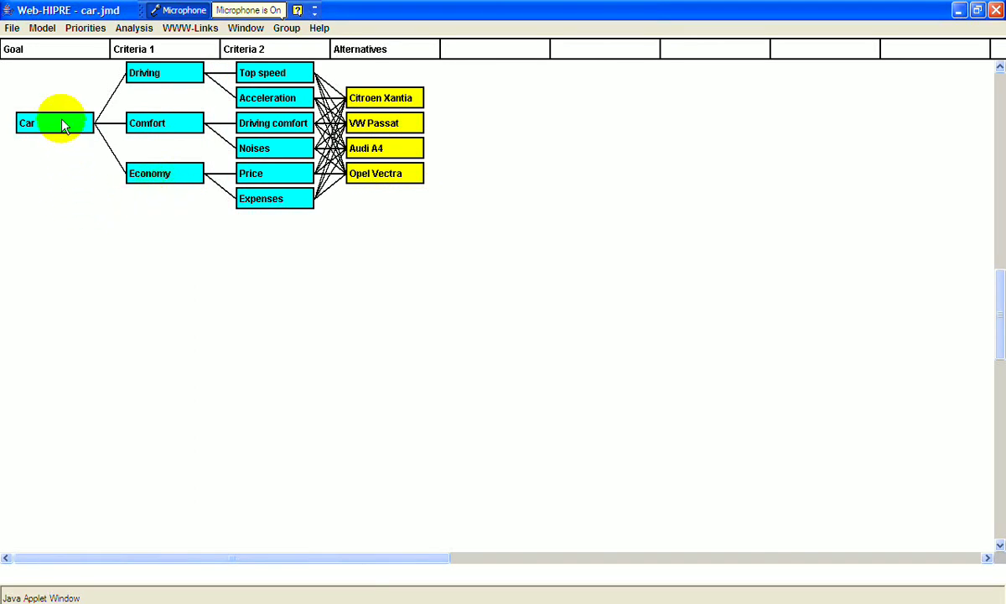
{"action": "left_click", "coordinate": [59, 125]}
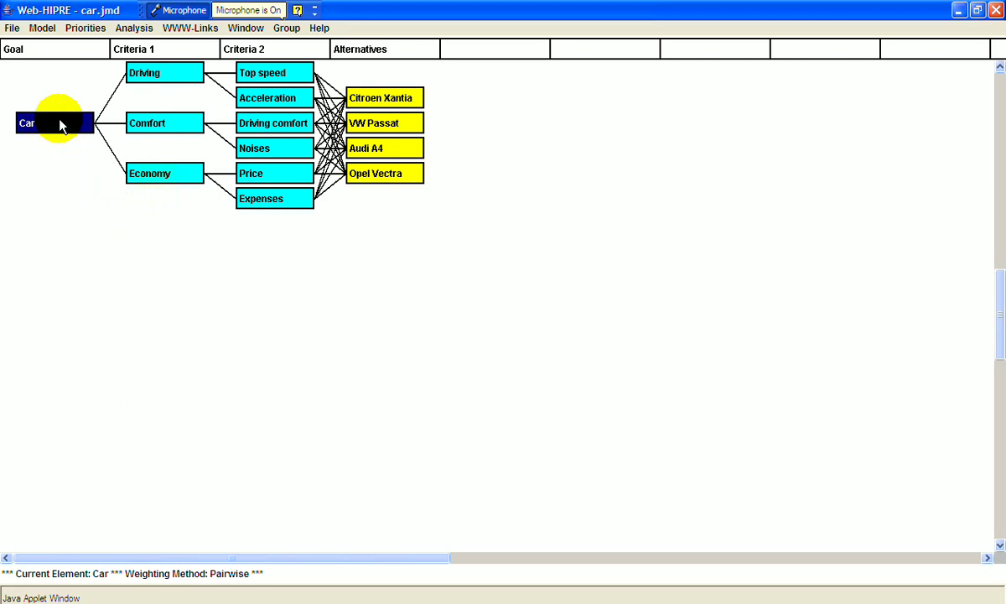
{"action": "left_click", "coordinate": [87, 30]}
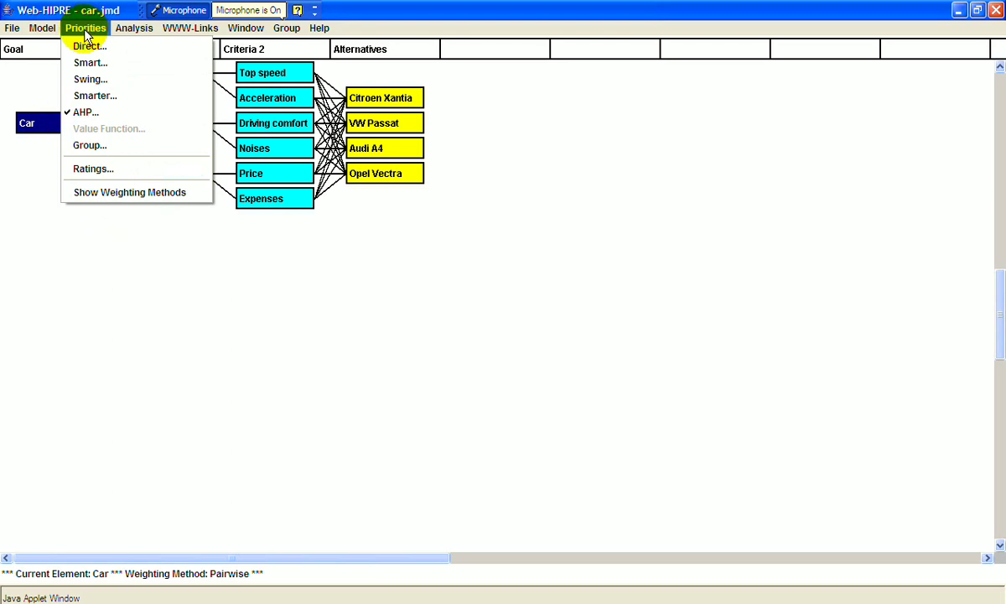
{"action": "left_click", "coordinate": [74, 115]}
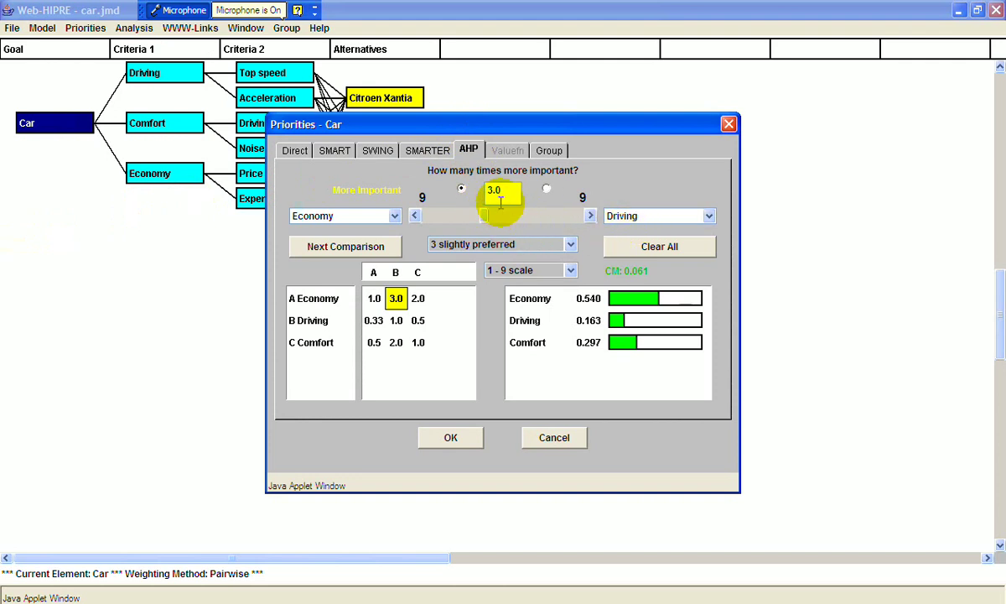
Rate Economy 2.8 times Driving and accept Car weights 0.532, 0.299, 0.169
{"action": "mouse_move", "coordinate": [481, 221]}
{"action": "left_mouse_down"}
{"action": "mouse_move", "coordinate": [537, 225]}
{"action": "mouse_move", "coordinate": [472, 227]}
{"action": "mouse_move", "coordinate": [481, 224]}
{"action": "left_mouse_up"}
{"action": "left_click_drag", "start_coordinate": [484, 220], "coordinate": [493, 220]}
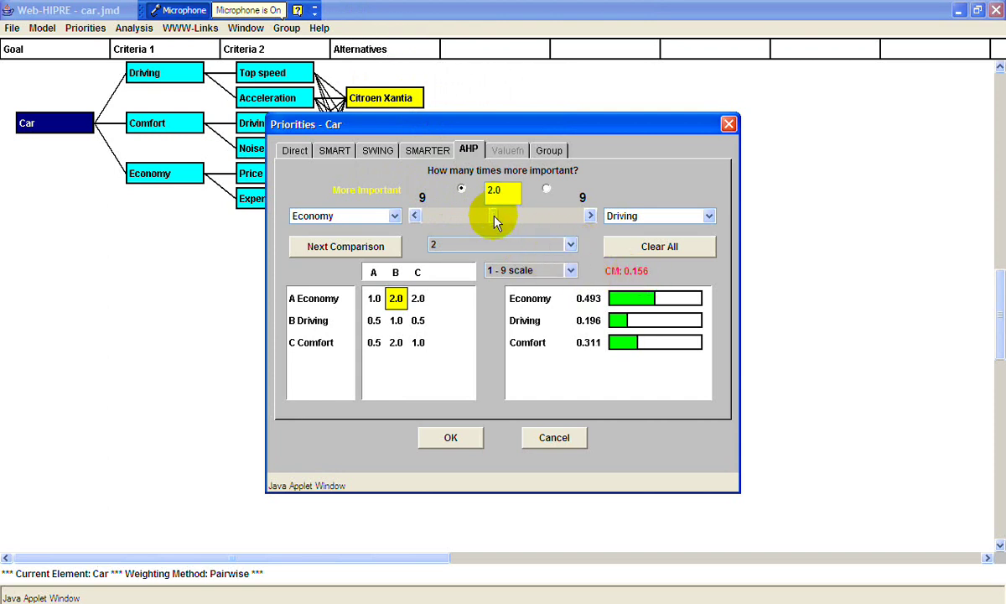
{"action": "left_click_drag", "start_coordinate": [495, 215], "coordinate": [488, 226]}
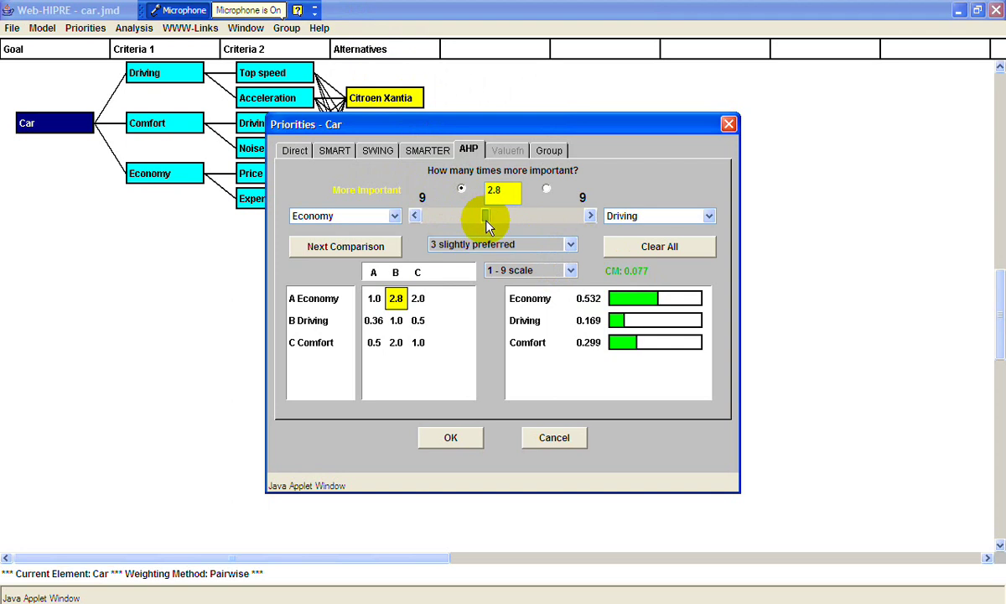
{"action": "left_click", "coordinate": [419, 306]}
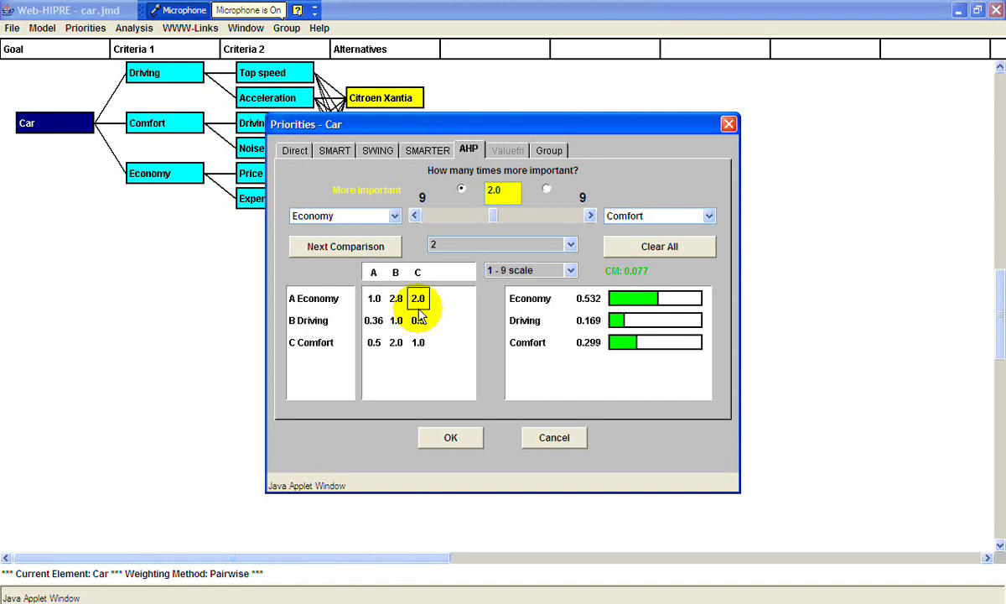
{"action": "left_click", "coordinate": [420, 327]}
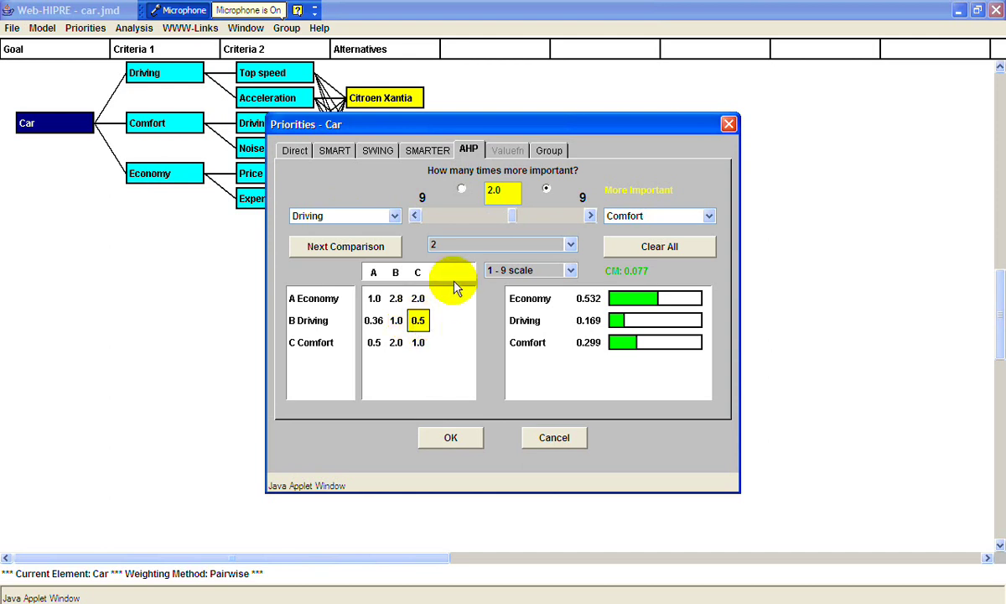
{"action": "left_click", "coordinate": [458, 440]}
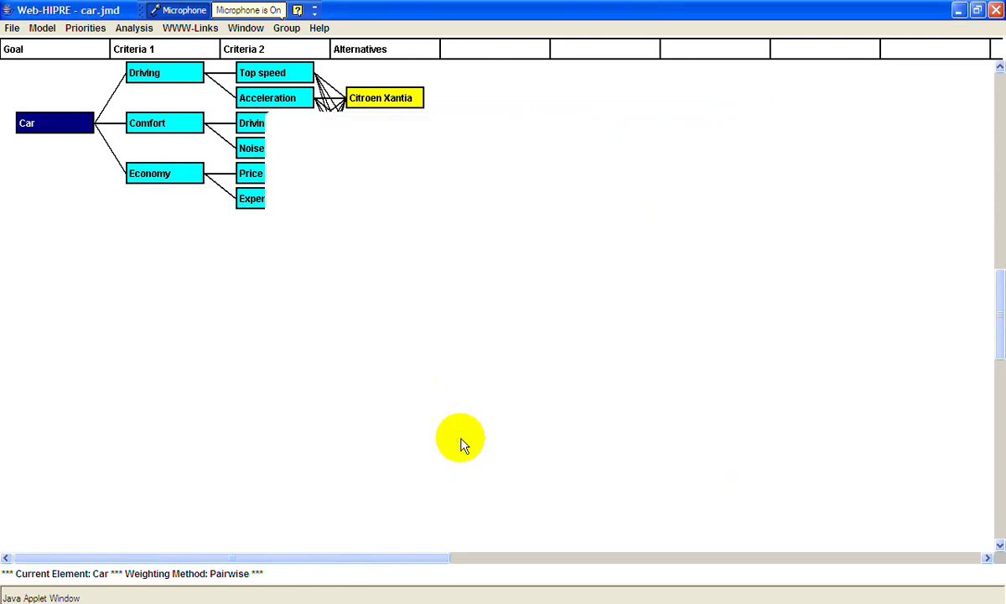
{"action": "left_click", "coordinate": [170, 75]}
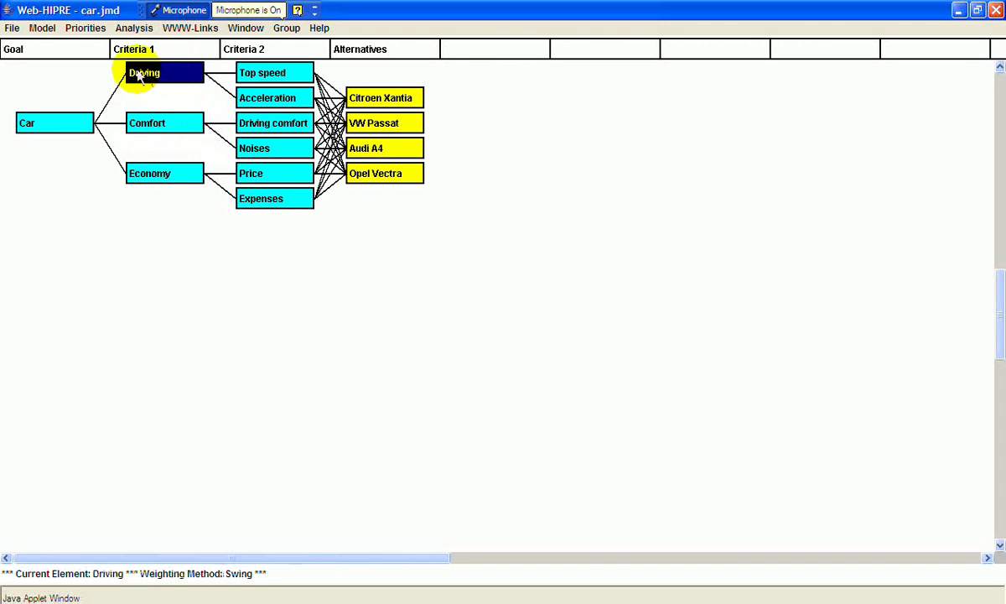
{"action": "left_click", "coordinate": [87, 29]}
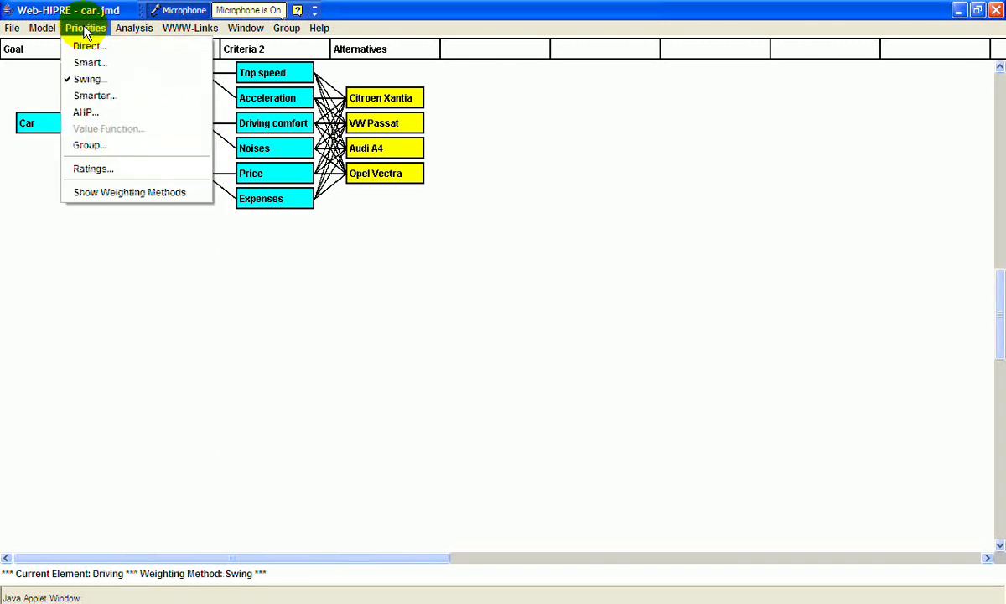
{"action": "left_click", "coordinate": [88, 81]}
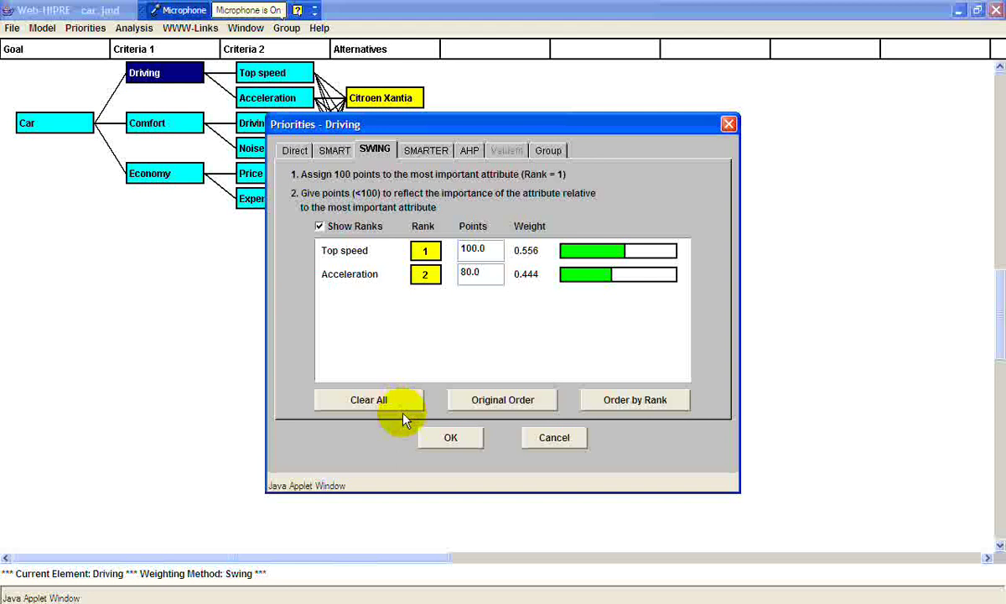
{"action": "left_click", "coordinate": [451, 438]}
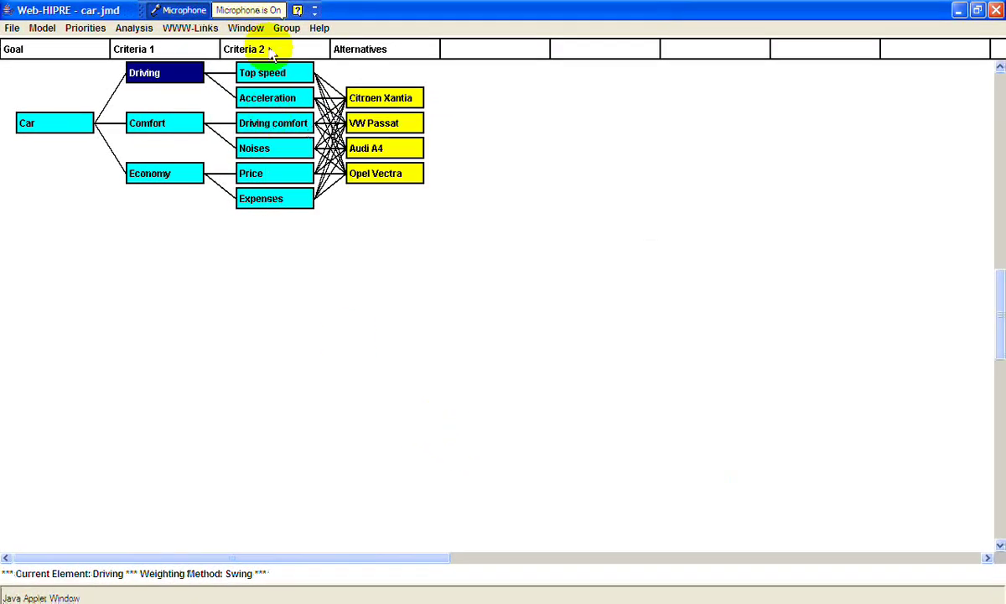
Steepen the Top speed value curve so Audi A4 scores 0.820 and VW Passat 0.538
{"action": "left_click", "coordinate": [270, 73]}
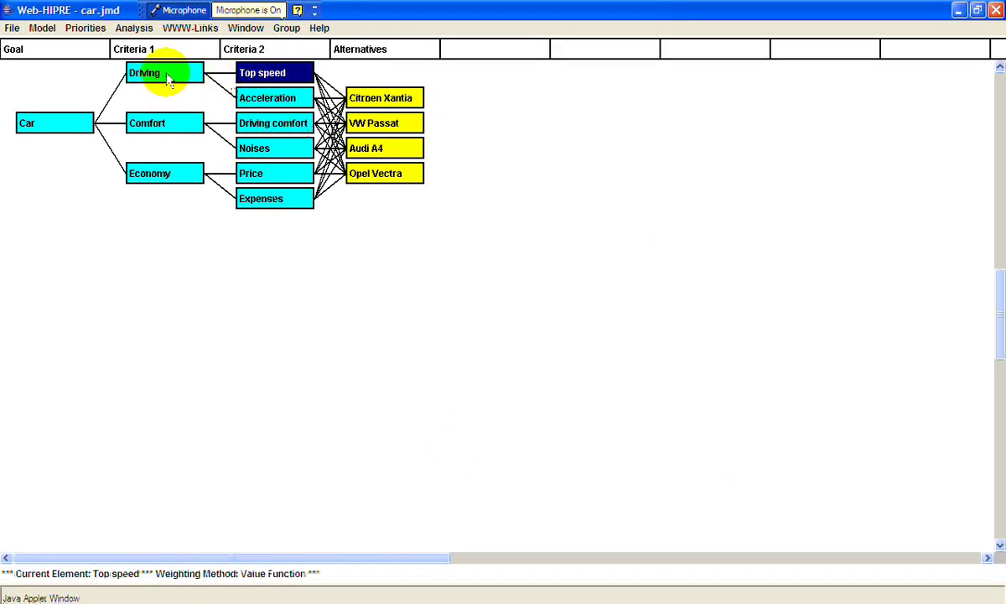
{"action": "left_click", "coordinate": [89, 29]}
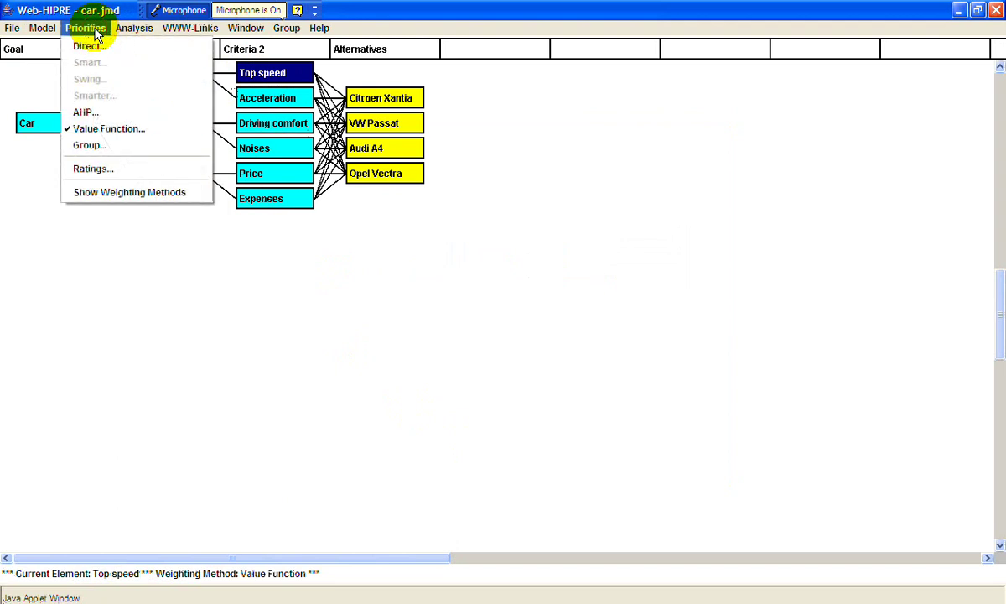
{"action": "left_click", "coordinate": [124, 135]}
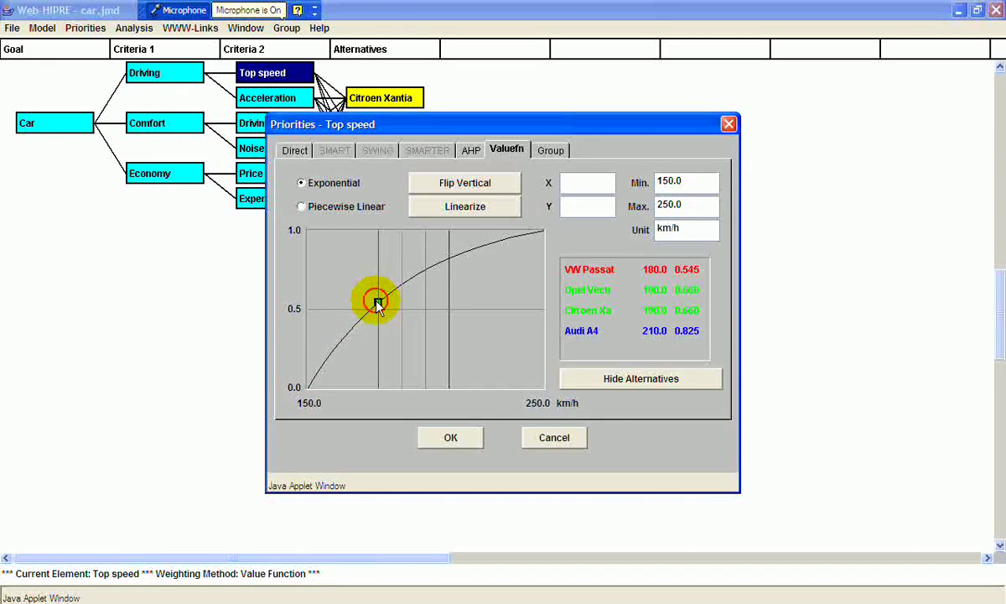
{"action": "mouse_move", "coordinate": [378, 304]}
{"action": "left_mouse_down"}
{"action": "mouse_move", "coordinate": [353, 284]}
{"action": "mouse_move", "coordinate": [413, 318]}
{"action": "mouse_move", "coordinate": [453, 318]}
{"action": "mouse_move", "coordinate": [465, 333]}
{"action": "mouse_move", "coordinate": [377, 310]}
{"action": "left_mouse_up"}
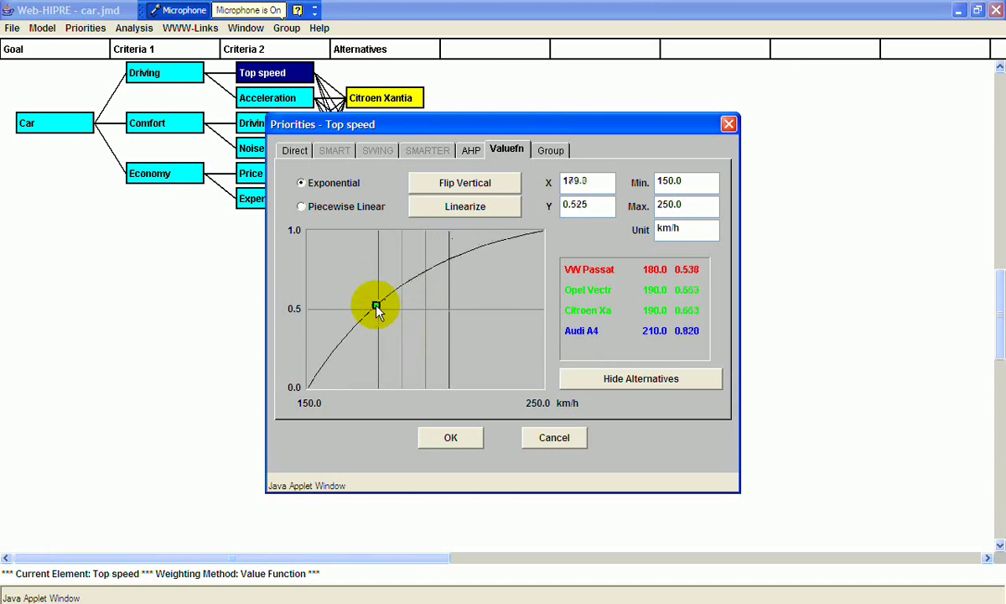
{"action": "left_click", "coordinate": [451, 439]}
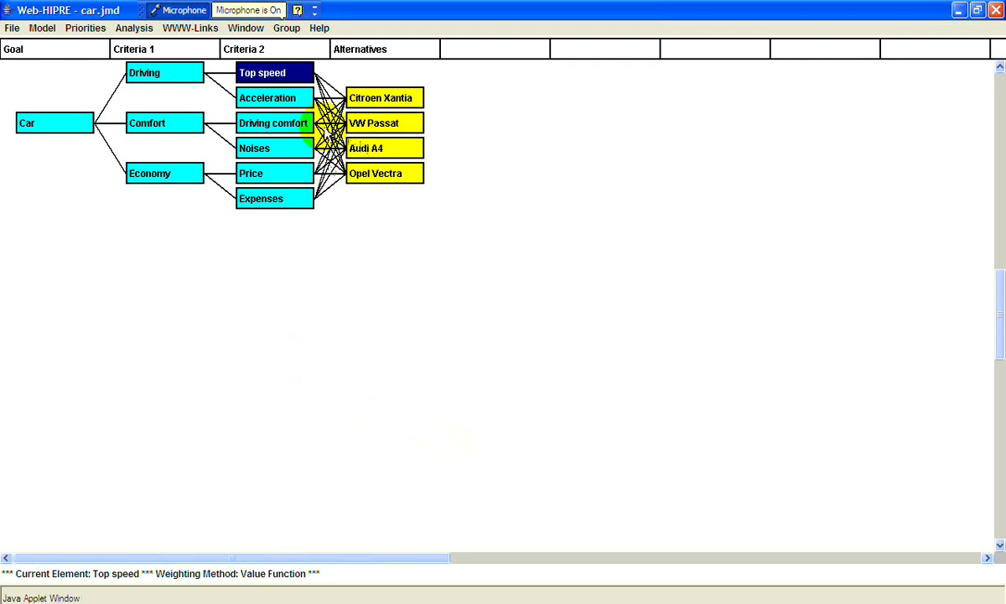
{"action": "left_click", "coordinate": [276, 104]}
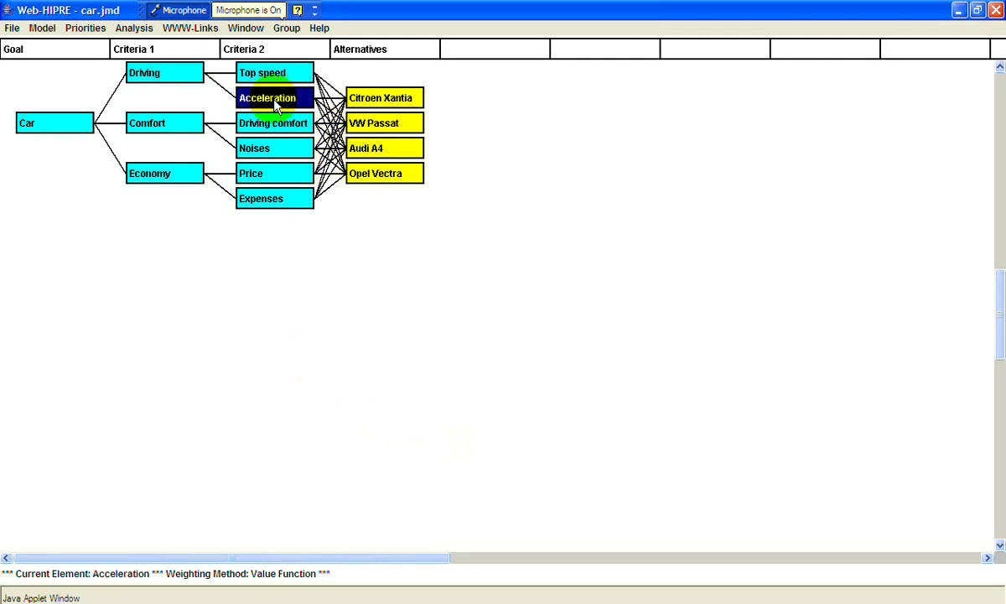
{"action": "left_click", "coordinate": [86, 33]}
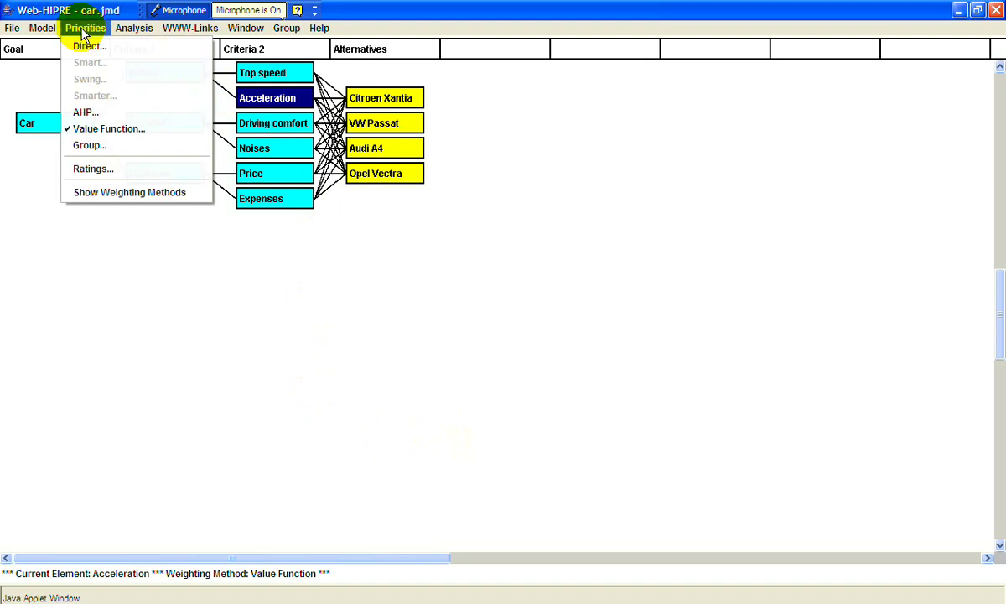
{"action": "left_click", "coordinate": [125, 134]}
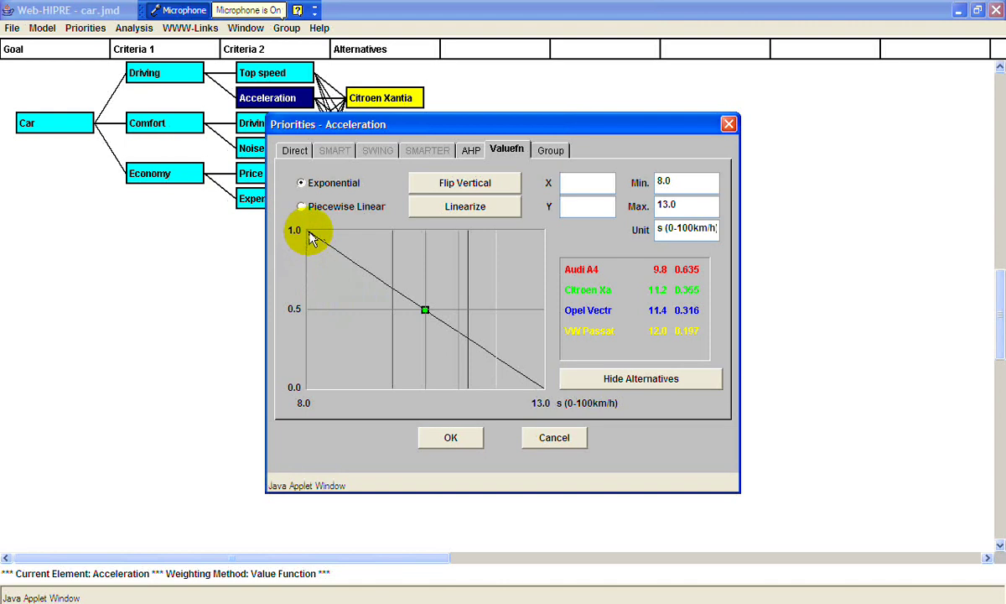
{"action": "left_click", "coordinate": [453, 437]}
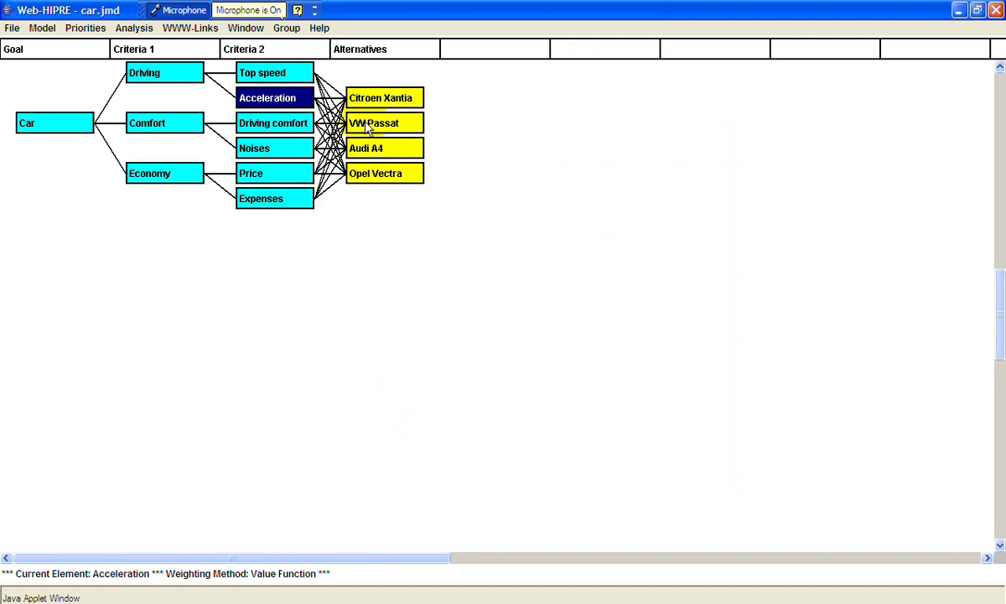
{"action": "left_click", "coordinate": [147, 34]}
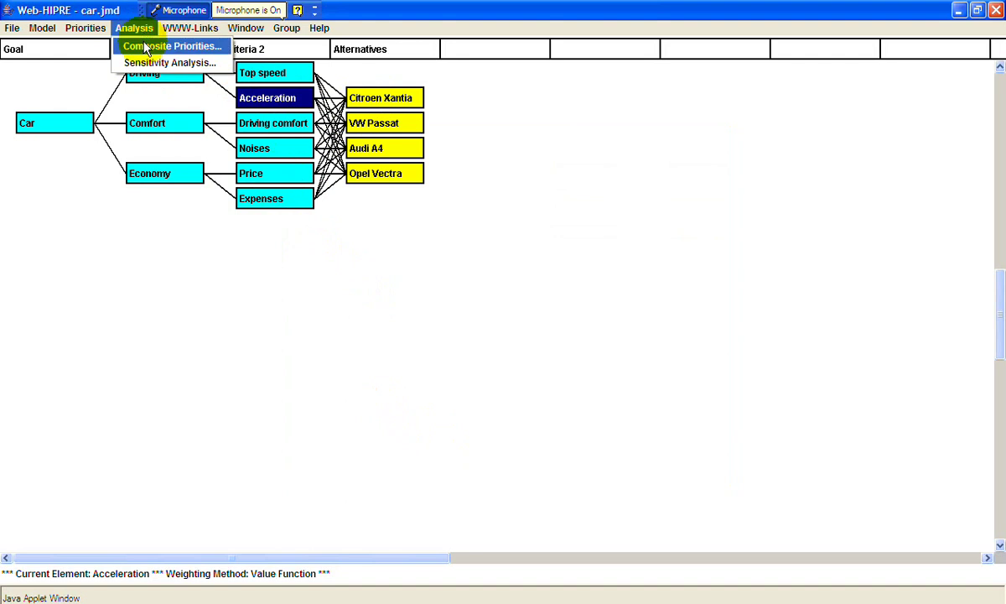
{"action": "left_click", "coordinate": [141, 47]}
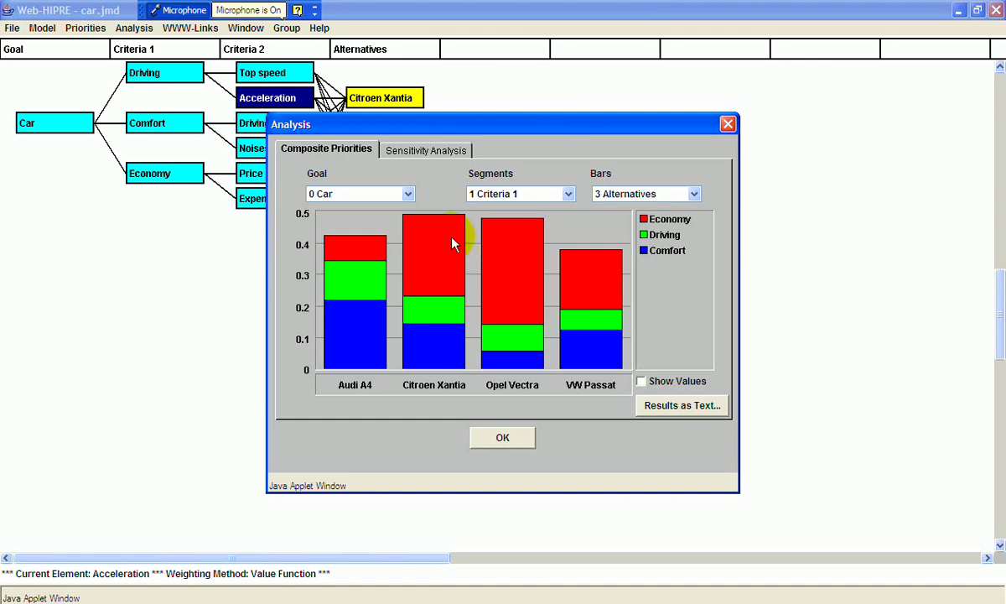
{"action": "left_click", "coordinate": [570, 195]}
{"action": "left_click", "coordinate": [513, 228]}
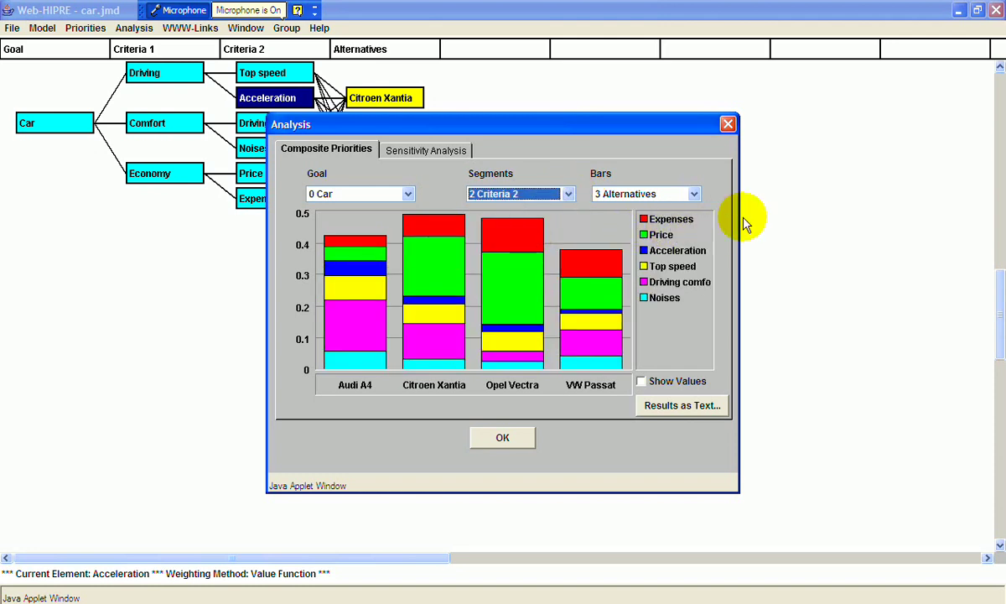
{"action": "left_click", "coordinate": [693, 195]}
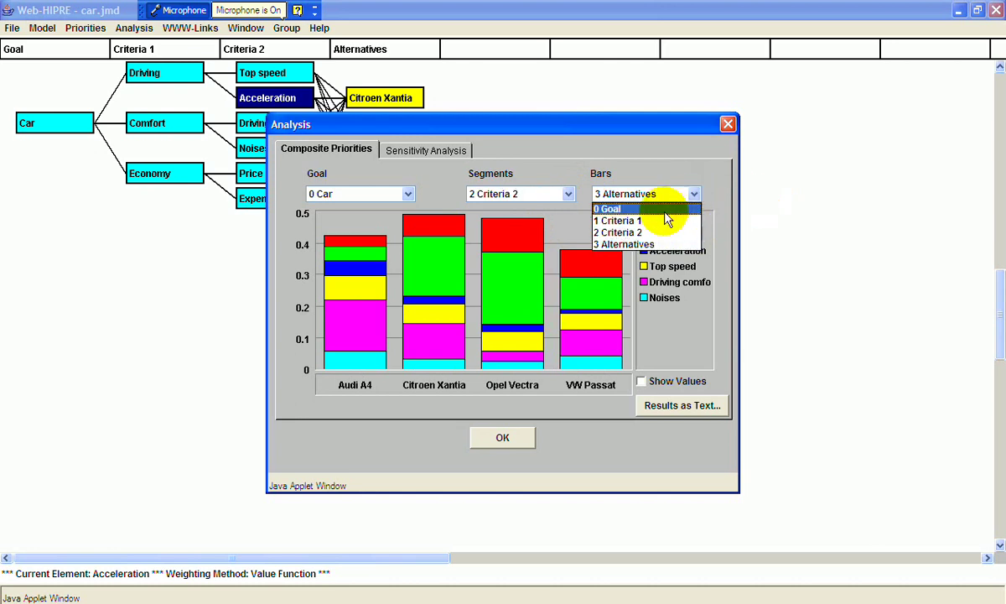
{"action": "left_click", "coordinate": [618, 232]}
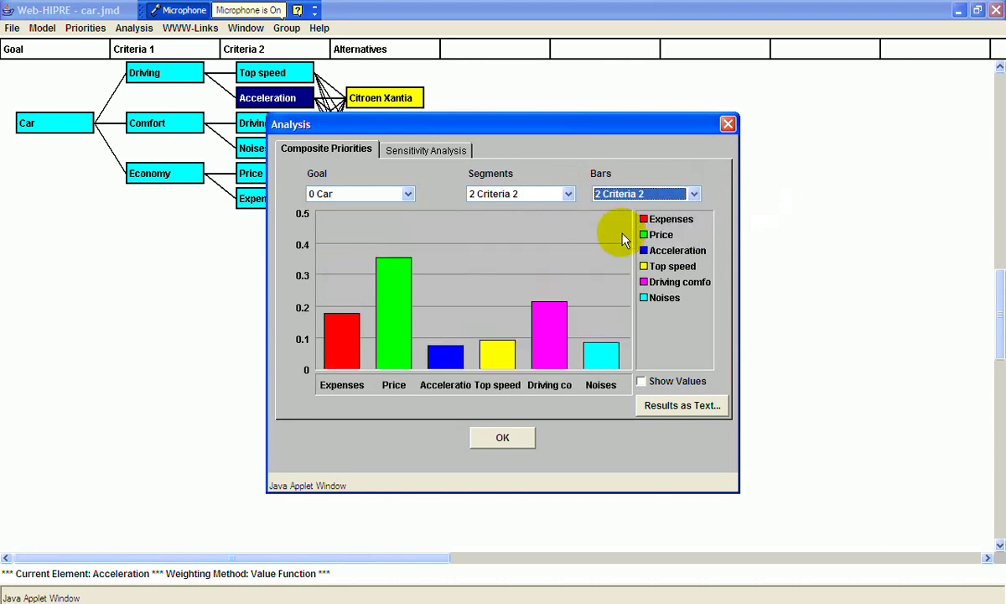
{"action": "left_click", "coordinate": [568, 193]}
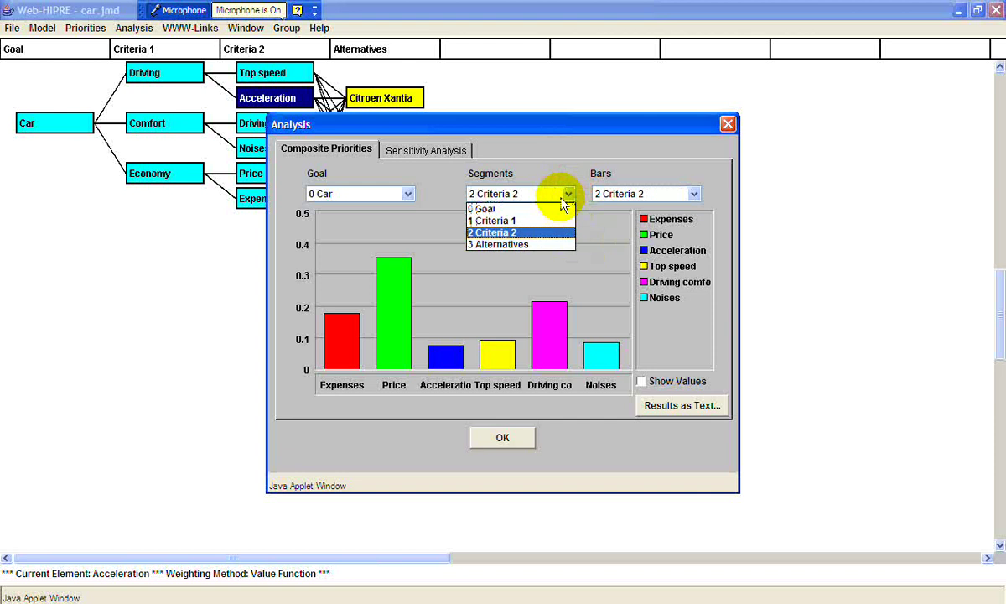
{"action": "left_click", "coordinate": [497, 214]}
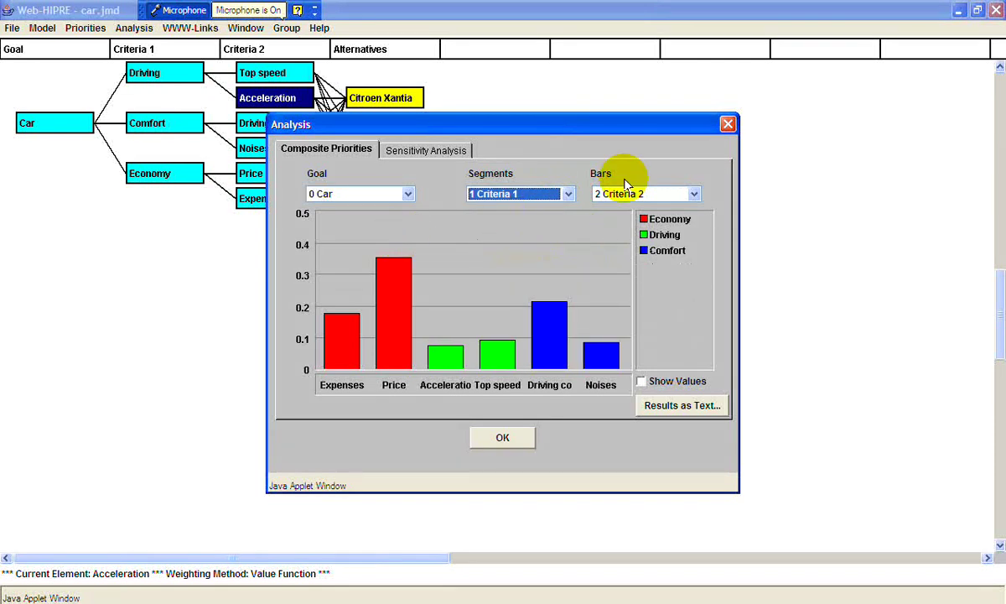
{"action": "left_click", "coordinate": [728, 124]}
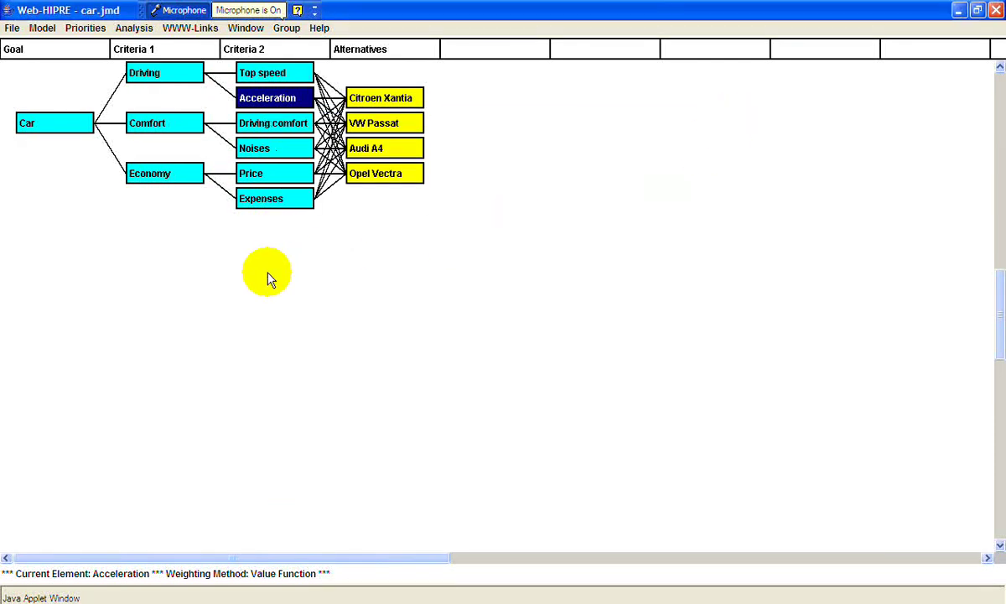
Add Elements 19, 20 and 21 below the tree, linking Element 19 to Elements 20 and 21
{"action": "double_click", "coordinate": [38, 272]}
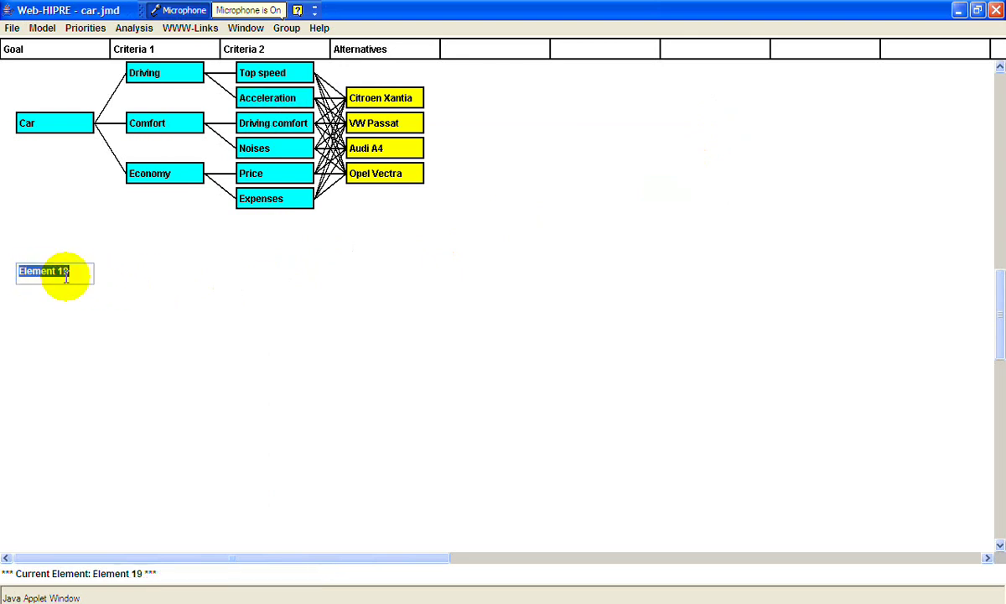
{"action": "double_click", "coordinate": [172, 273]}
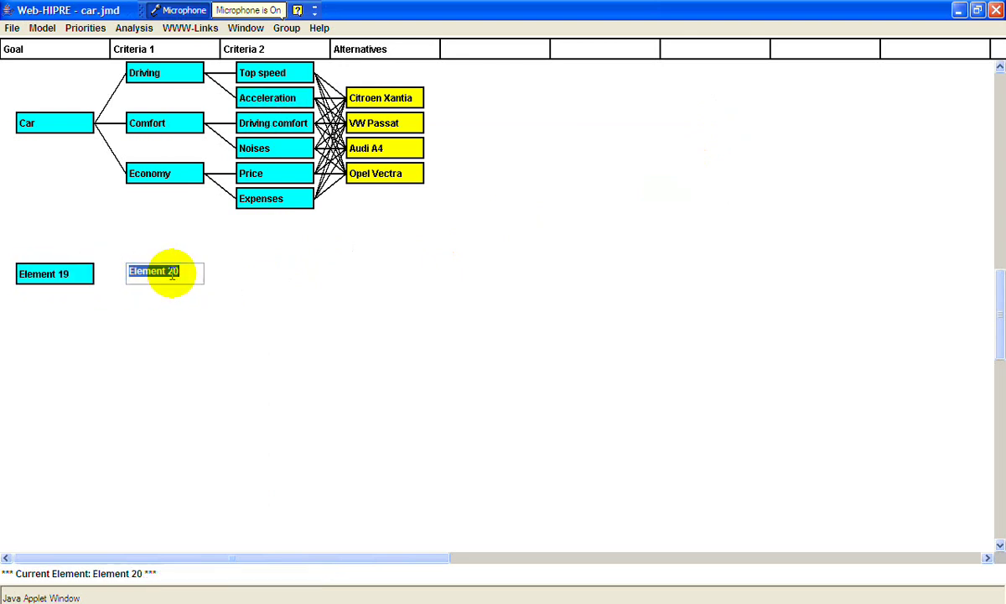
{"action": "left_click", "coordinate": [71, 284]}
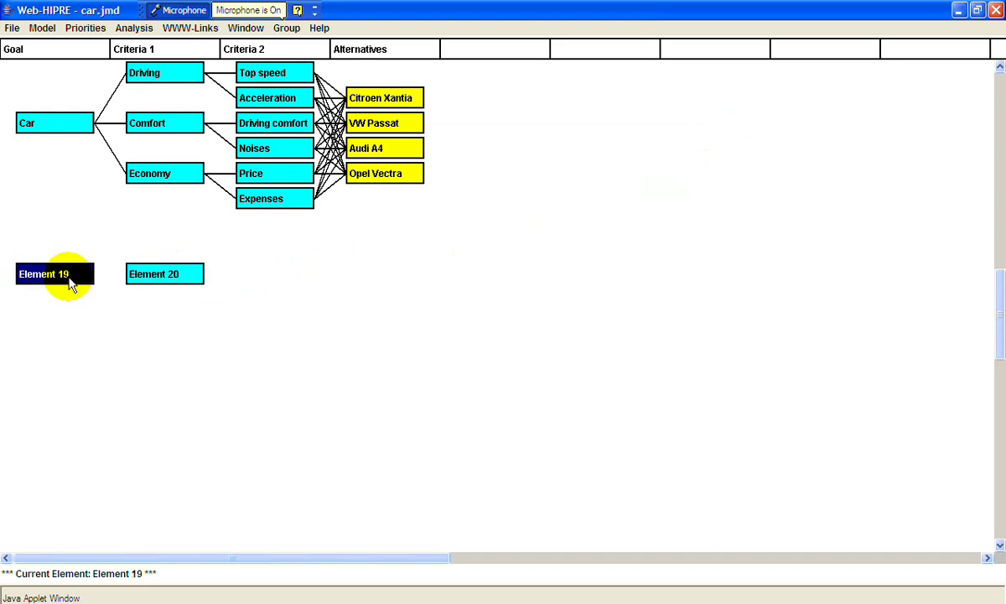
{"action": "left_click", "coordinate": [155, 278]}
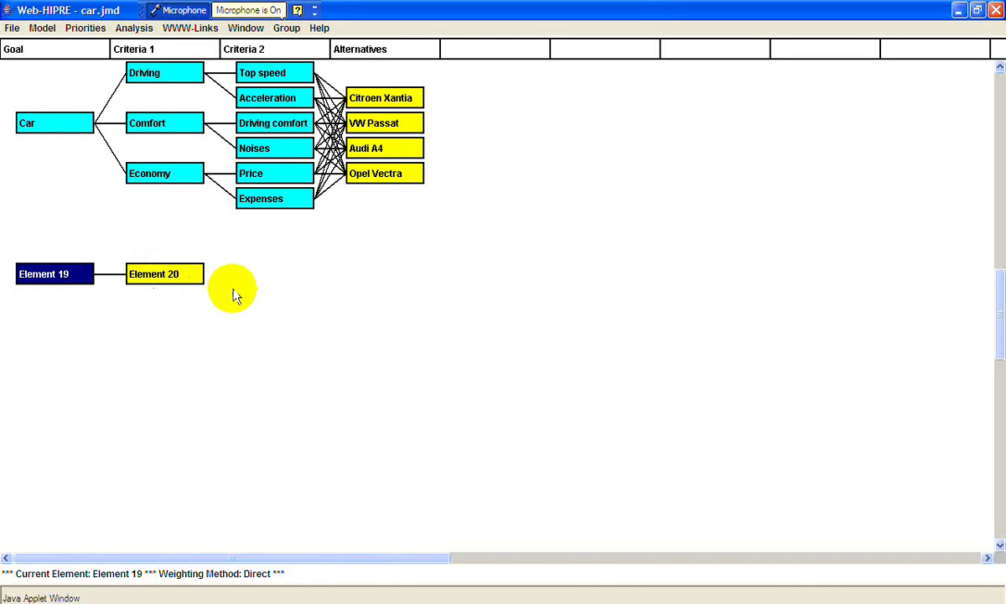
{"action": "double_click", "coordinate": [162, 325]}
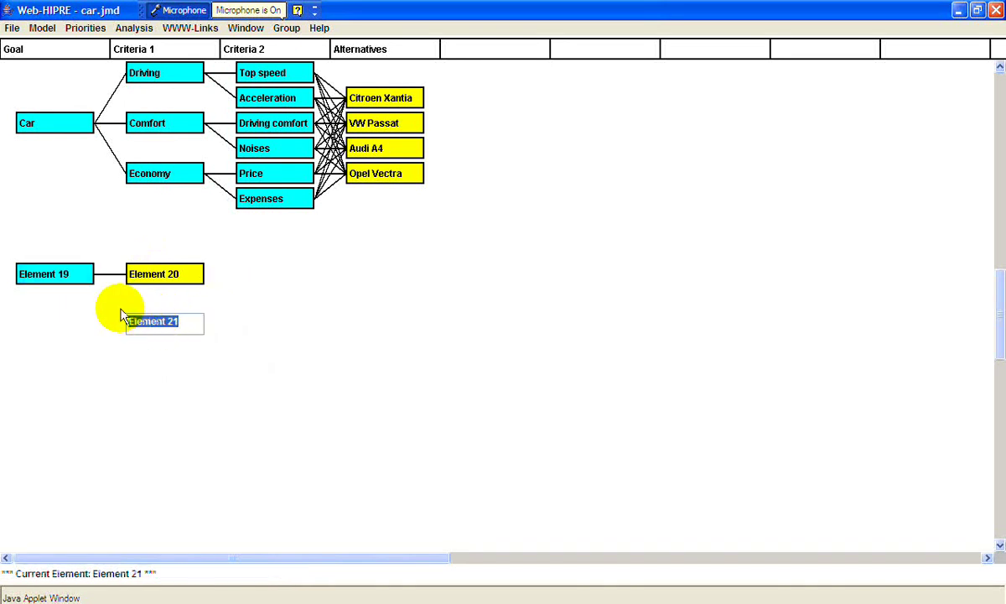
{"action": "left_click", "coordinate": [84, 283]}
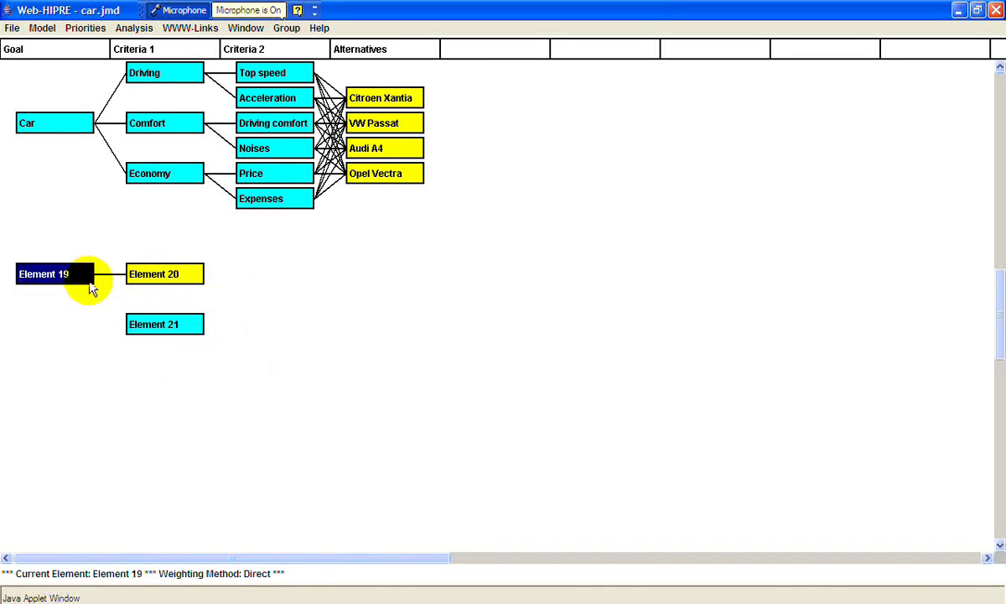
{"action": "left_click", "coordinate": [147, 330]}
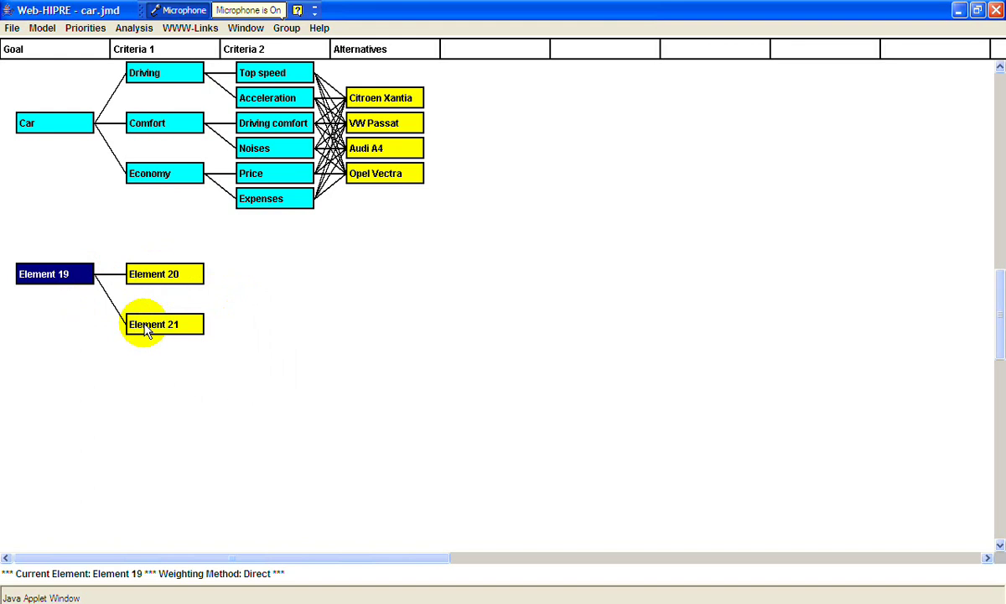